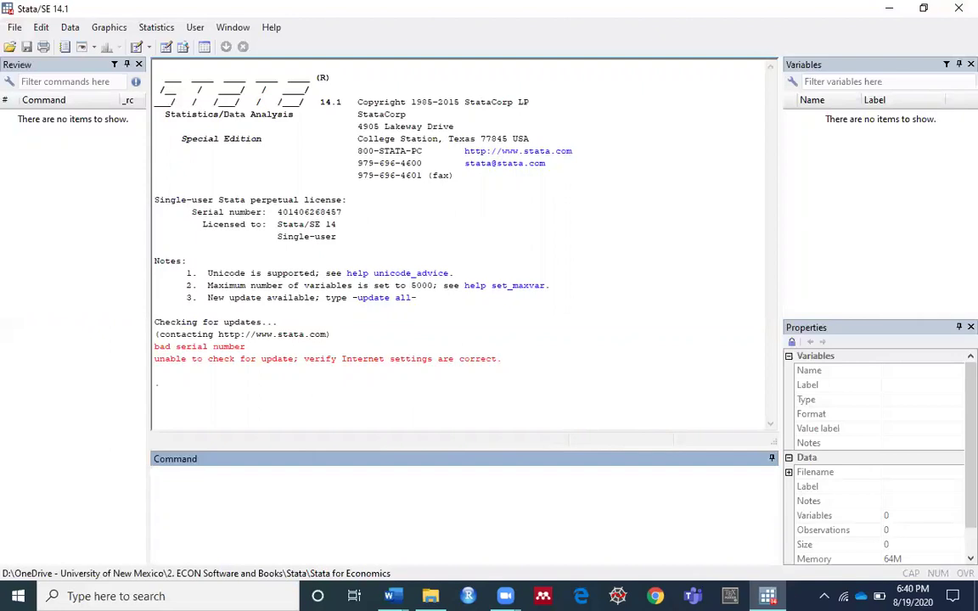
# - Load the installed example dataset nlsw88.dta (NLSW, 1988 extract) from File > Example datasets
pyautogui.click(16, 31)
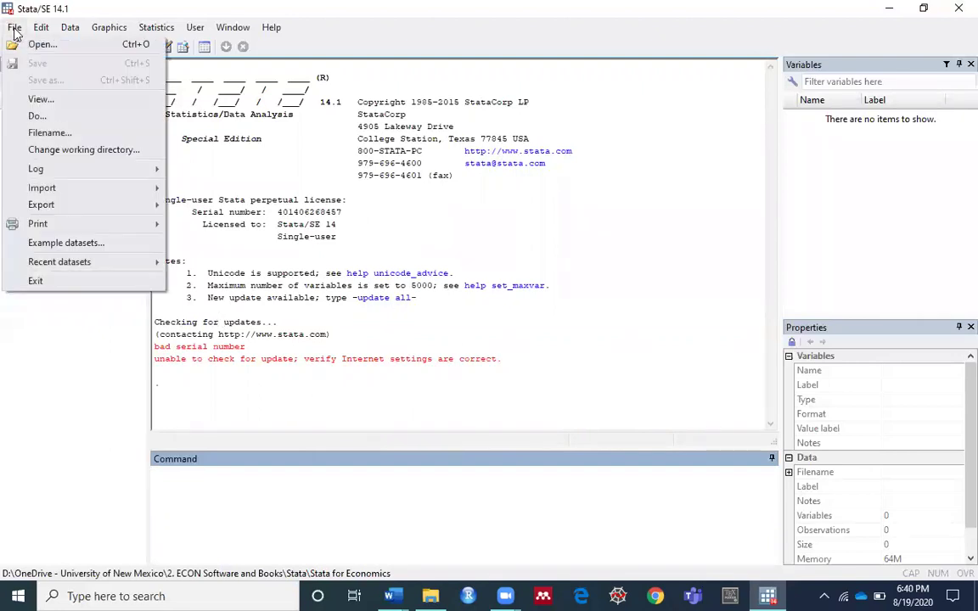
pyautogui.click(68, 244)
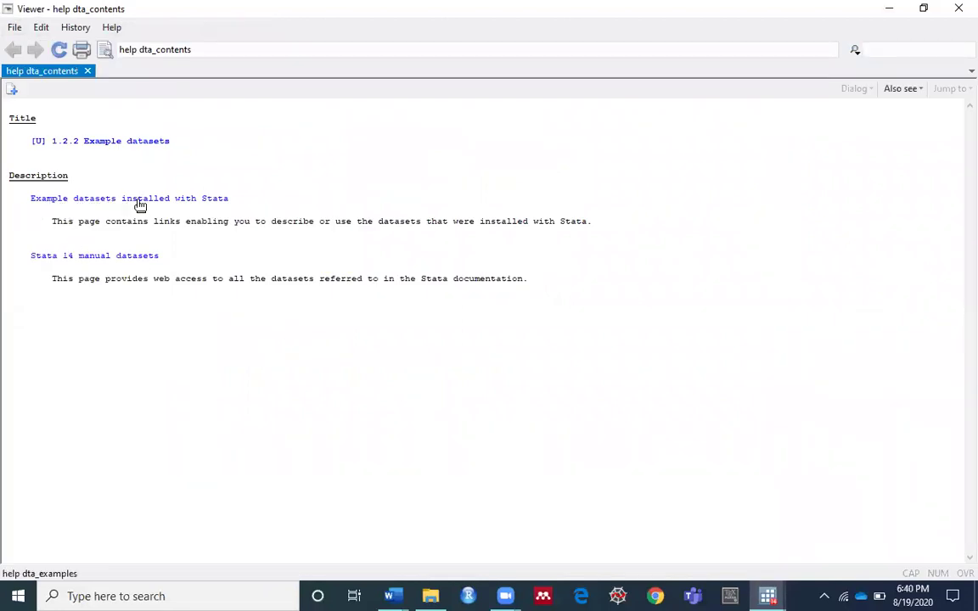
pyautogui.click(200, 204)
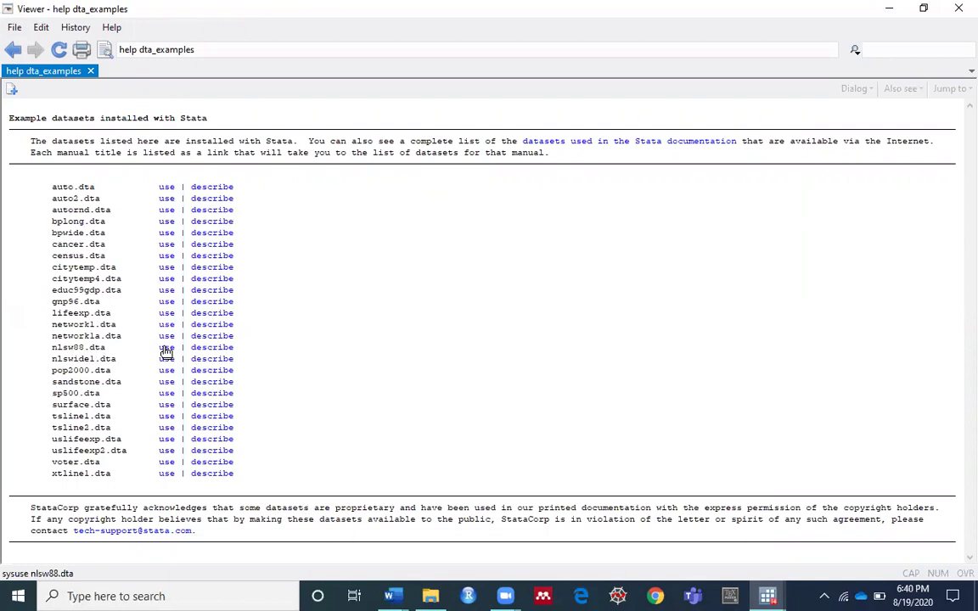
pyautogui.moveTo(769, 597)
pyautogui.click(613, 486)
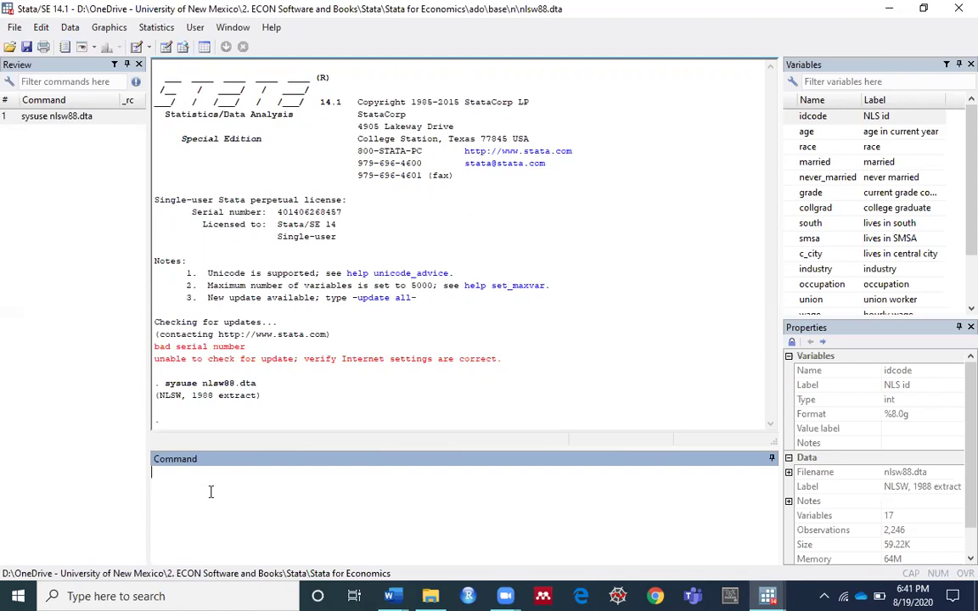
# - Run sum and then summarize to list statistics for all 17 variables
pyautogui.write('um')
pyautogui.press('Return')
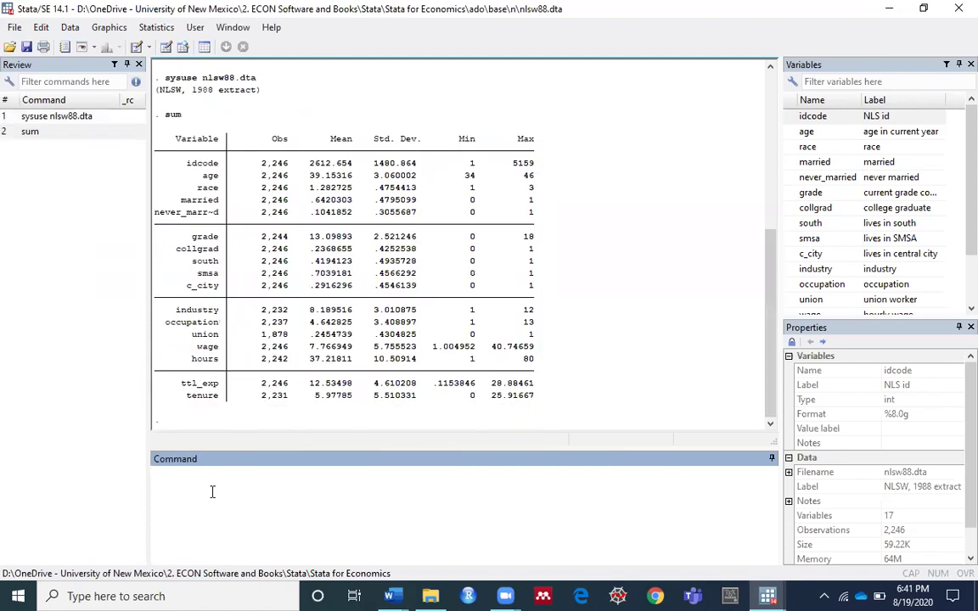
pyautogui.write('summarize')
pyautogui.press('Return')
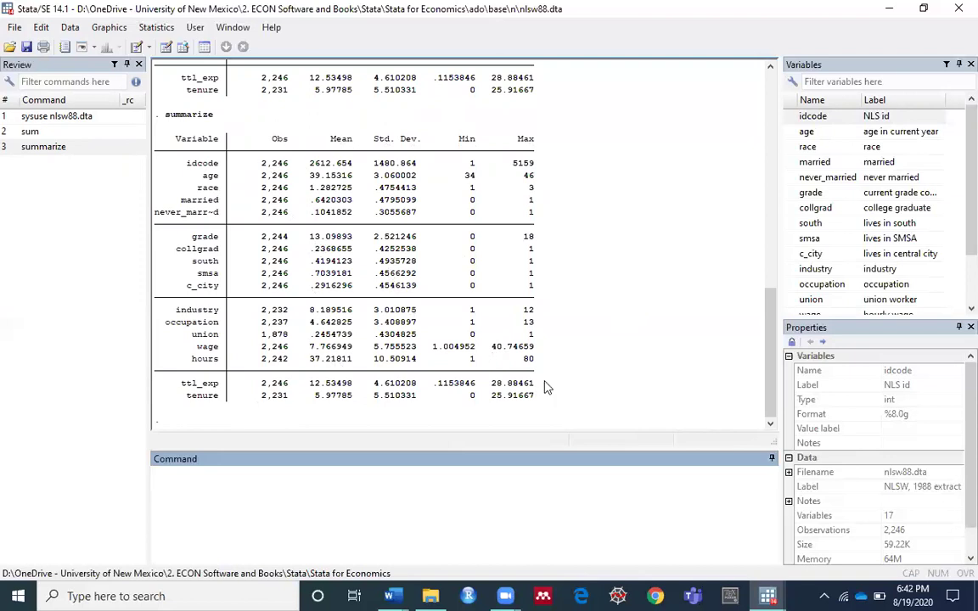
# - Rerun summarize for all variables from the Summary statistics dialog with Variables empty, then close it
pyautogui.click(148, 27)
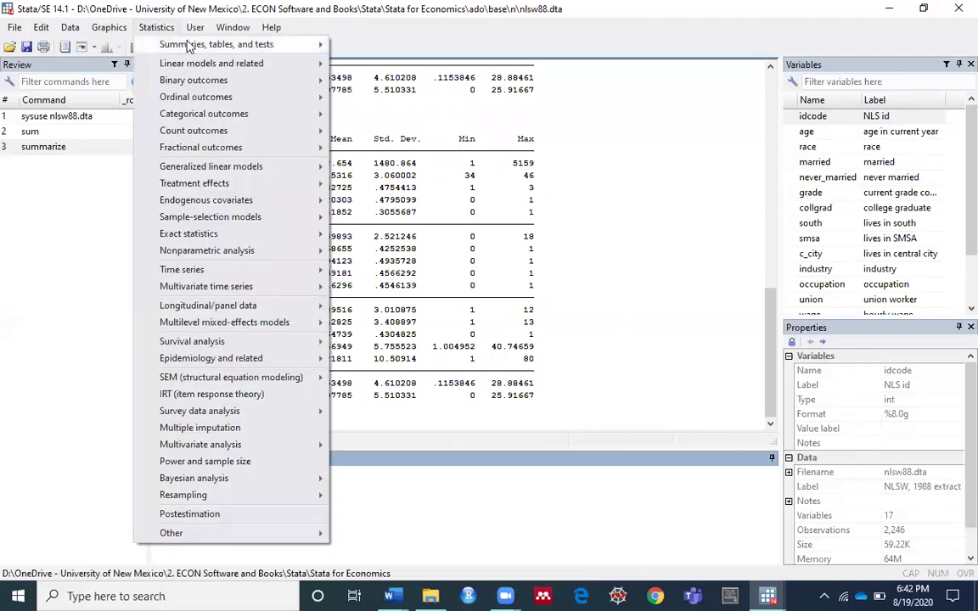
pyautogui.moveTo(193, 45)
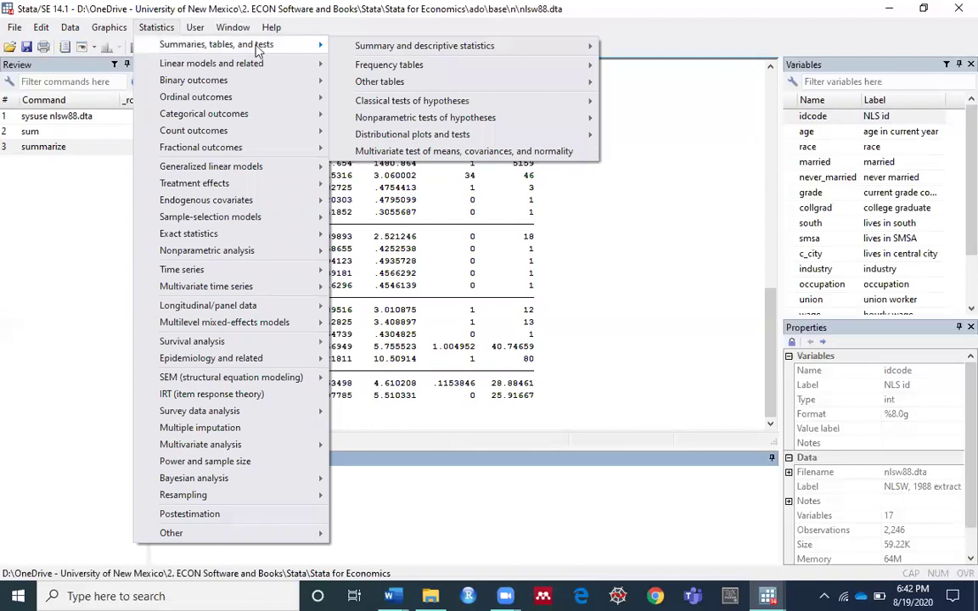
pyautogui.moveTo(379, 51)
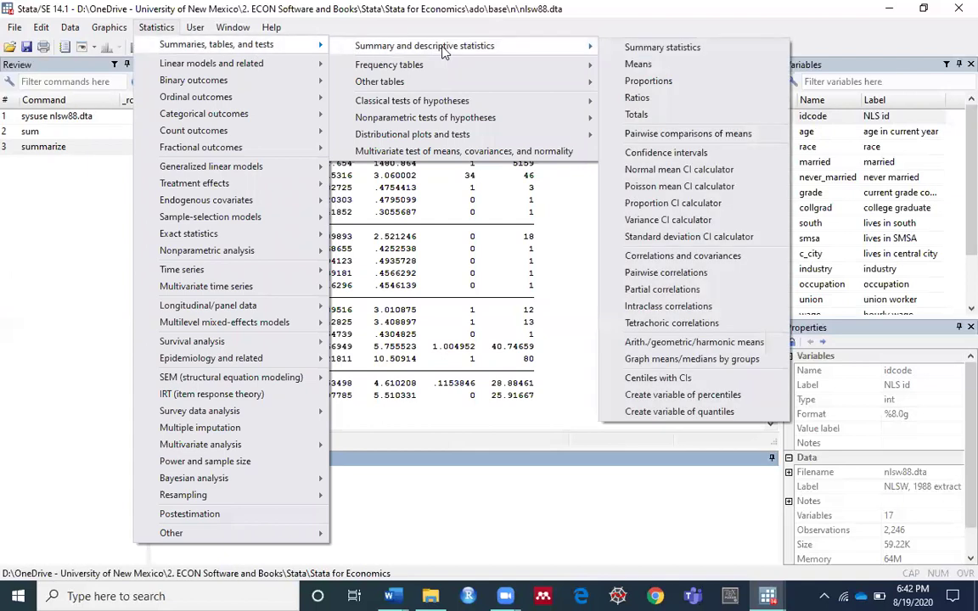
pyautogui.click(646, 48)
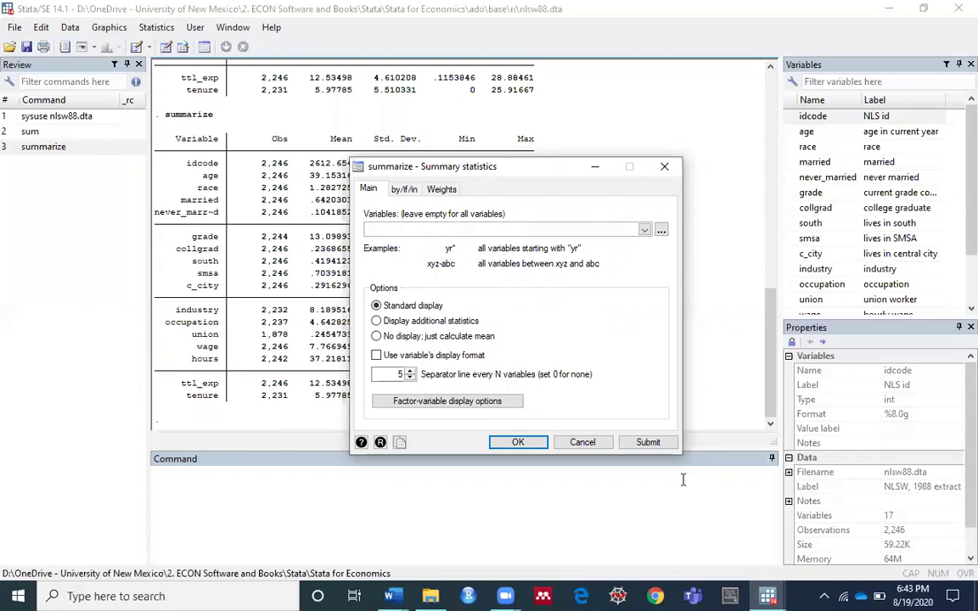
pyautogui.click(647, 442)
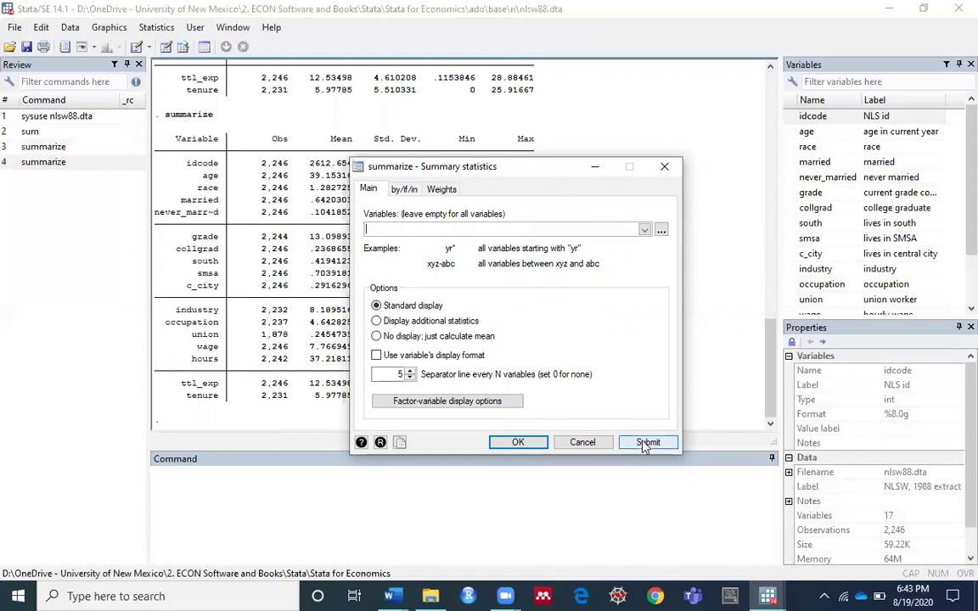
pyautogui.click(664, 166)
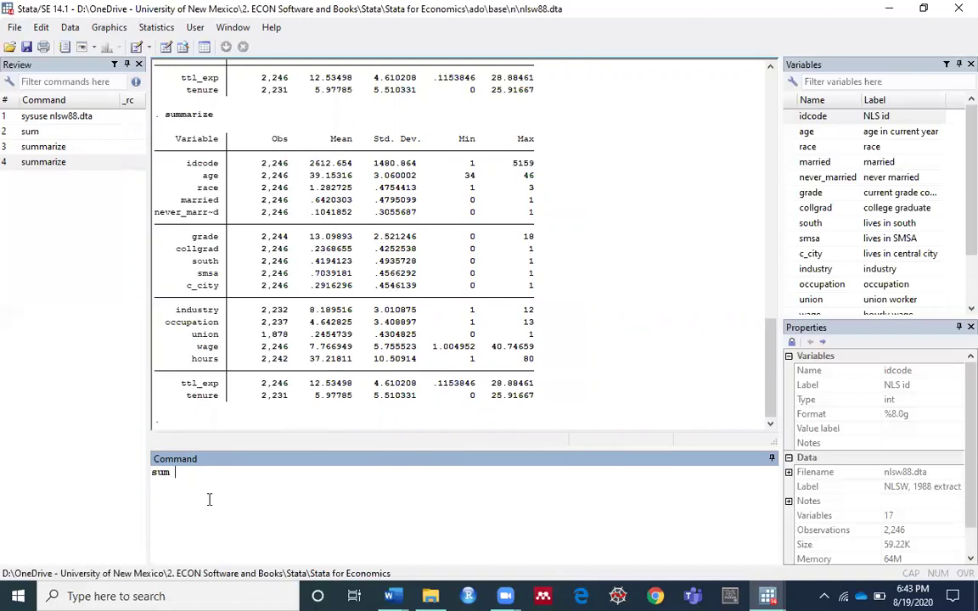
# - Summarize only wage, ttl_exp, tenure and hours by adding them from the Variables pane
pyautogui.scroll(-2, 815, 255)
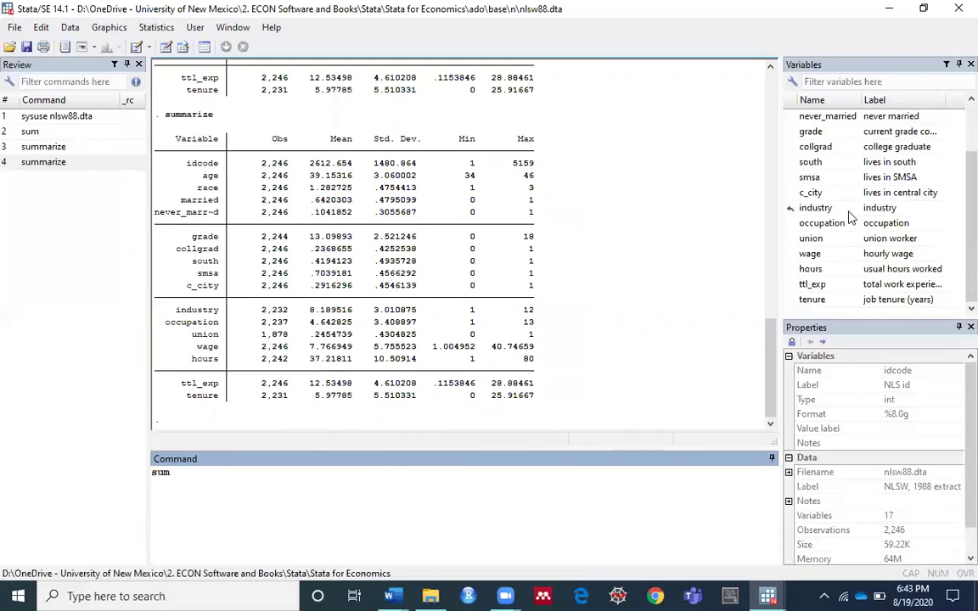
pyautogui.click(815, 256)
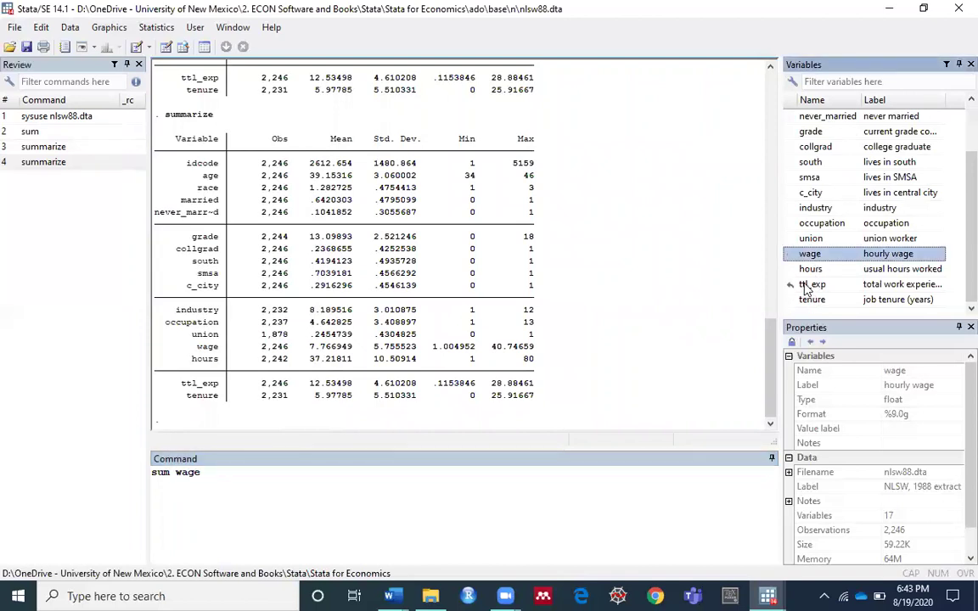
pyautogui.click(808, 285)
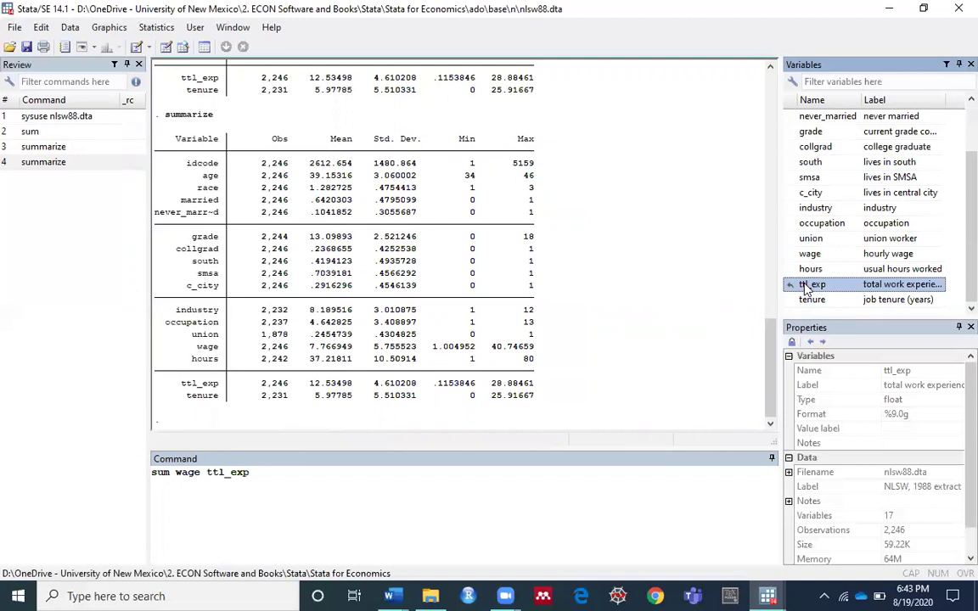
pyautogui.click(824, 305)
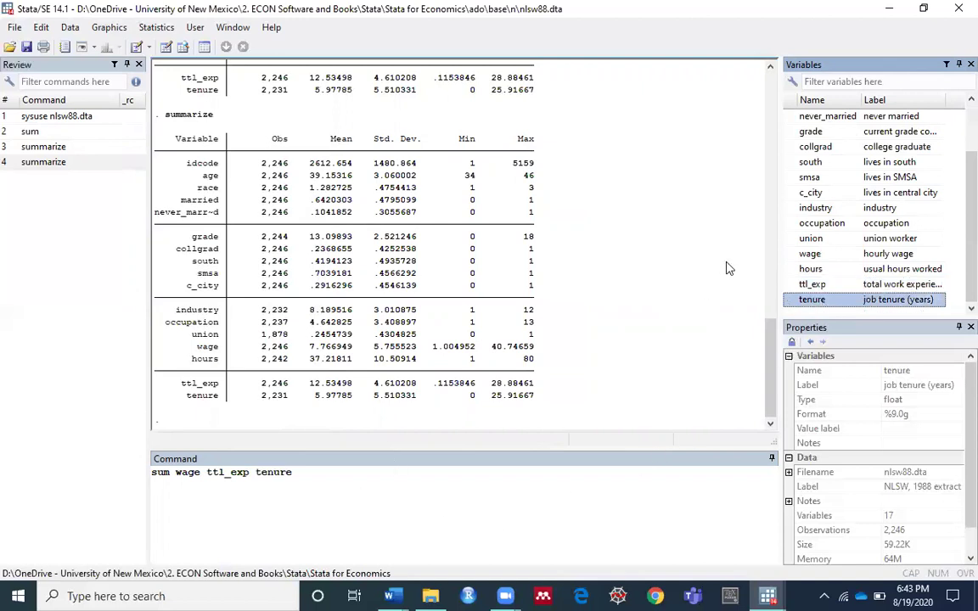
pyautogui.click(805, 272)
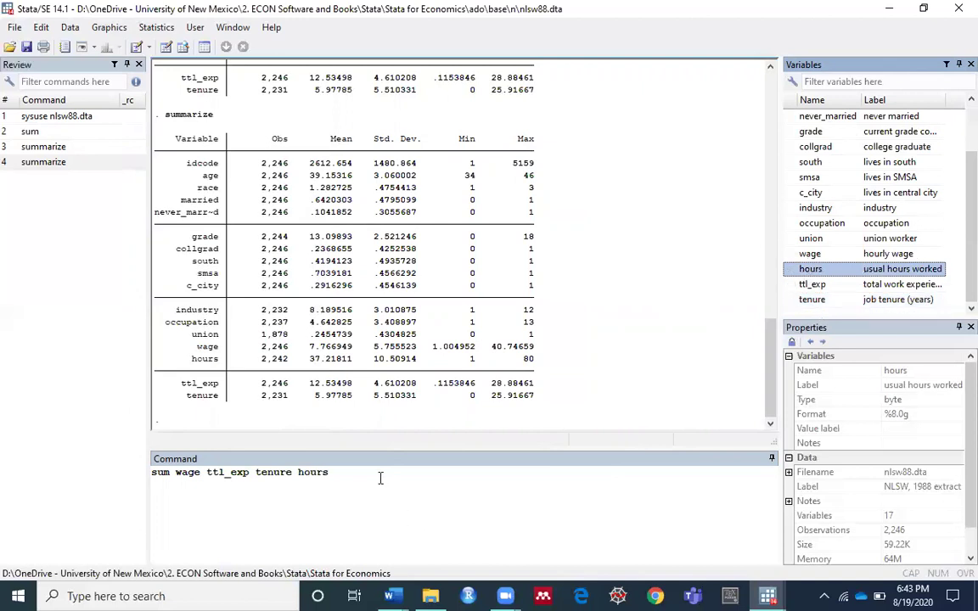
pyautogui.press('Return')
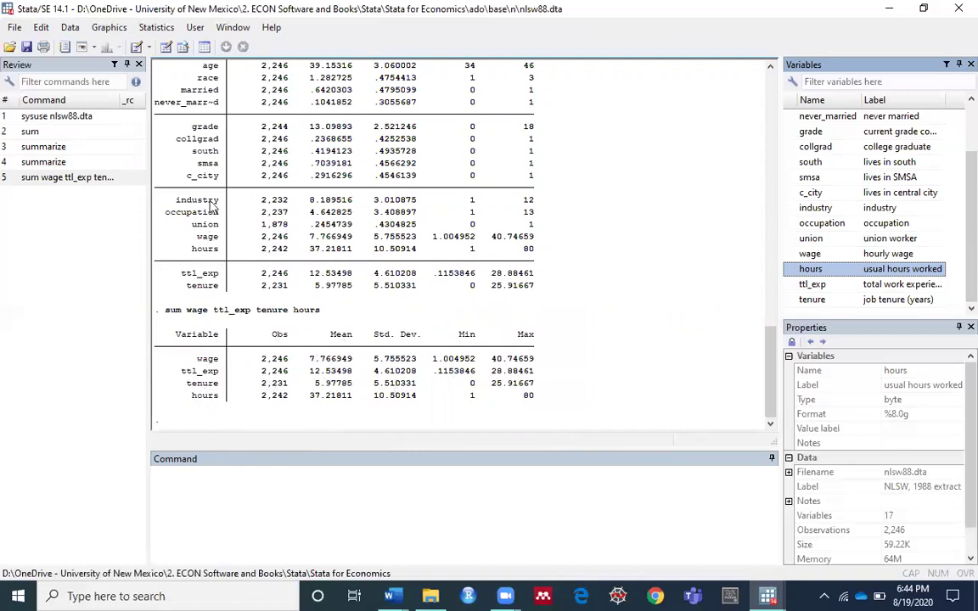
# - In the Summary statistics dialog, select wage and ttl_exp as variables to summarize
pyautogui.click(160, 29)
pyautogui.moveTo(212, 44)
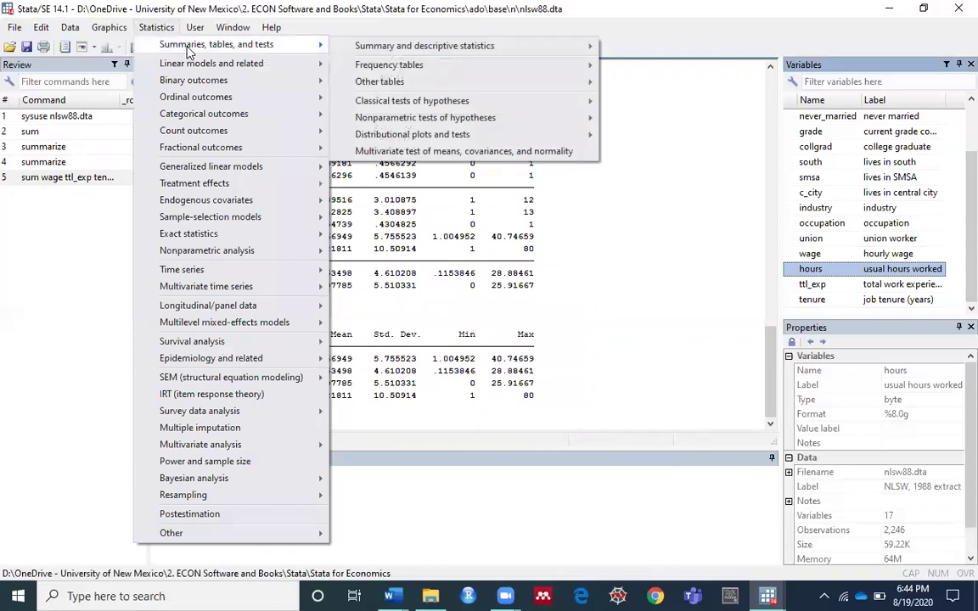
pyautogui.moveTo(512, 53)
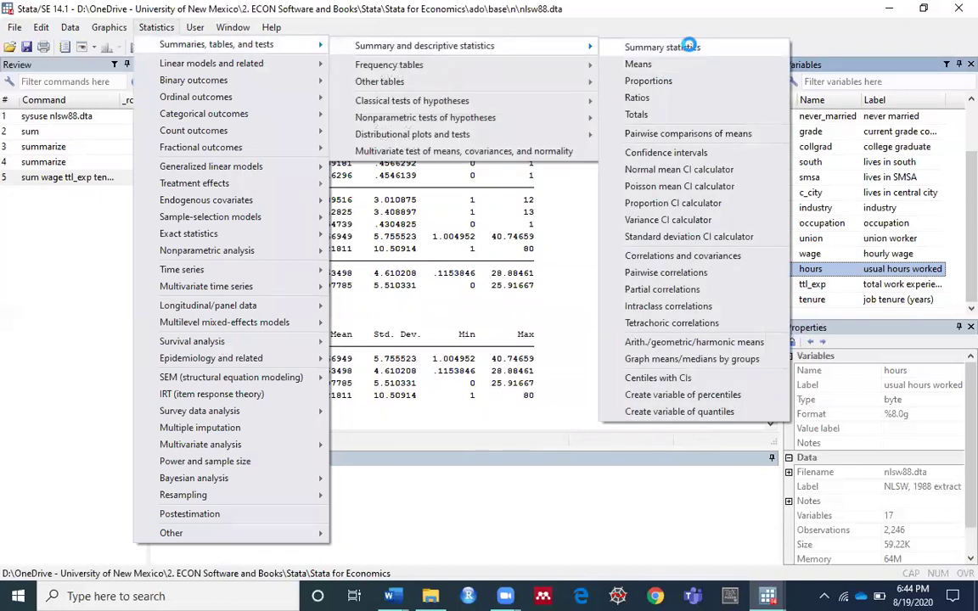
pyautogui.click(684, 47)
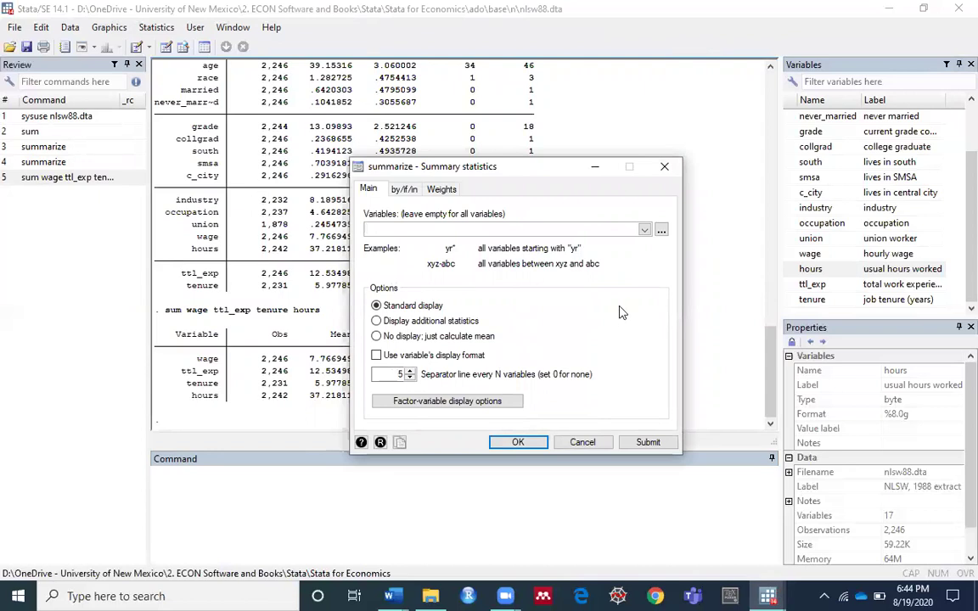
pyautogui.click(644, 231)
pyautogui.scroll(-2, 513, 289)
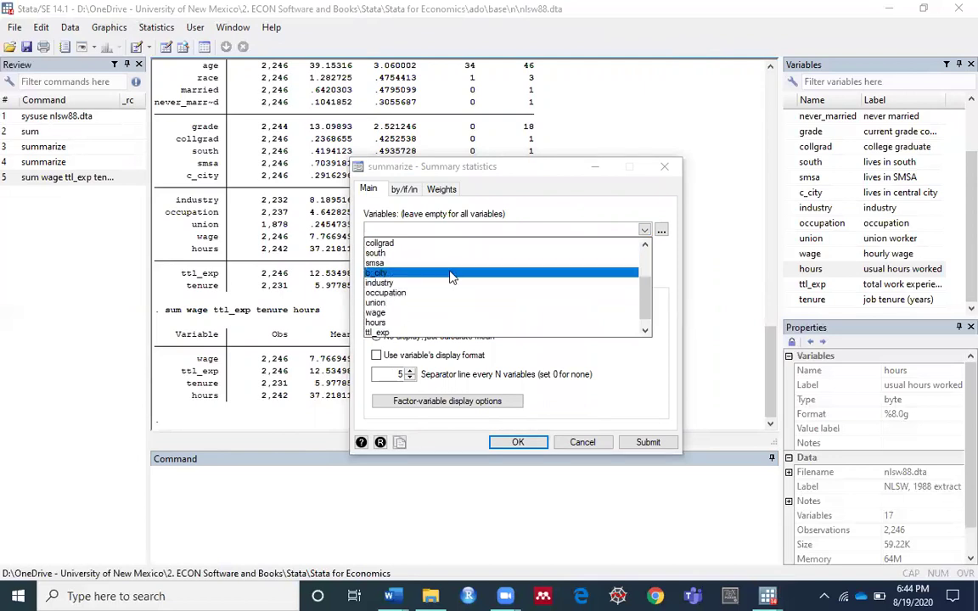
pyautogui.scroll(-1, 450, 278)
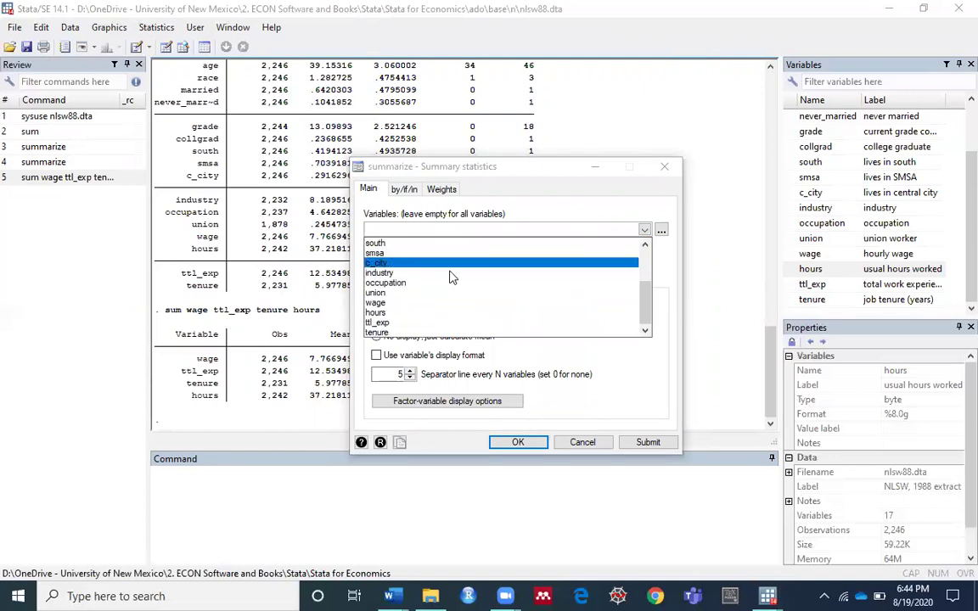
pyautogui.click(378, 306)
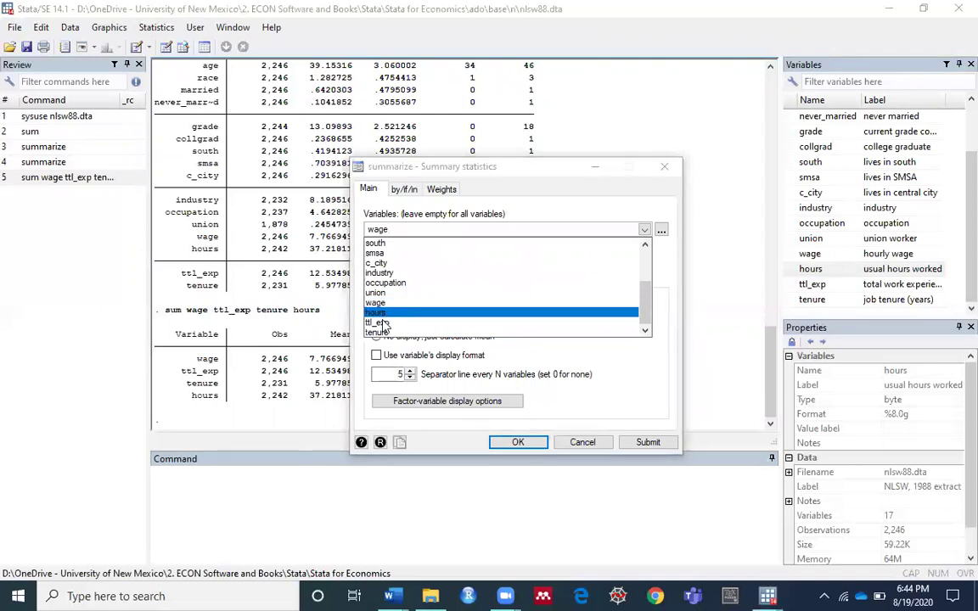
pyautogui.doubleClick(383, 325)
pyautogui.click(447, 229)
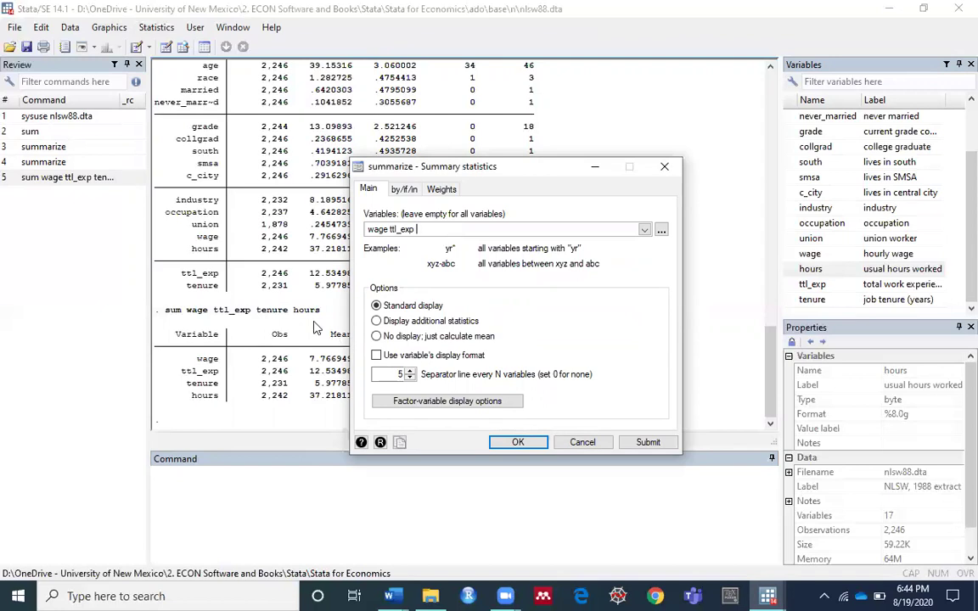
# - Add tenure and hours to the variable list and submit the summary
pyautogui.click(644, 230)
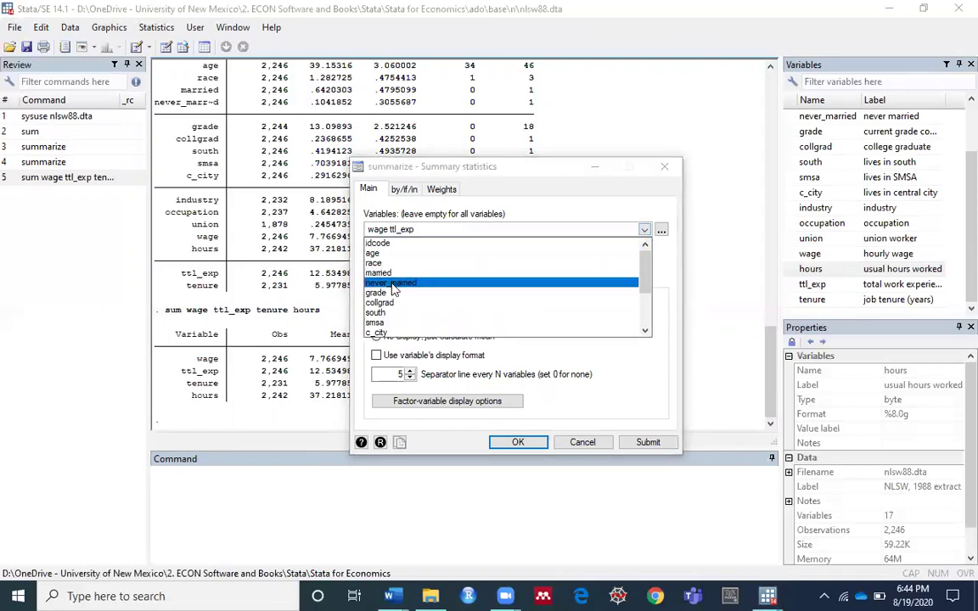
pyautogui.scroll(-3, 425, 306)
pyautogui.click(384, 333)
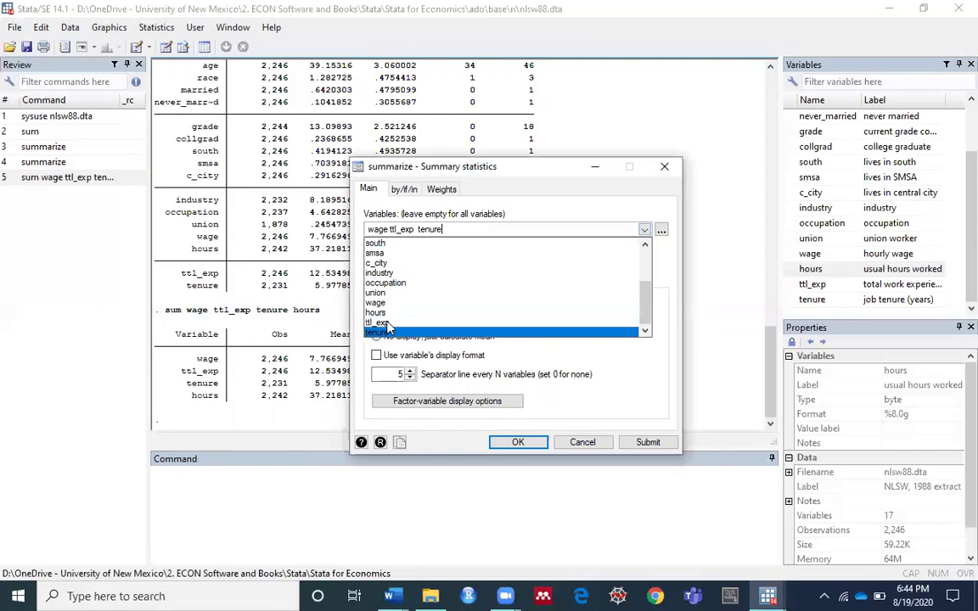
pyautogui.click(375, 312)
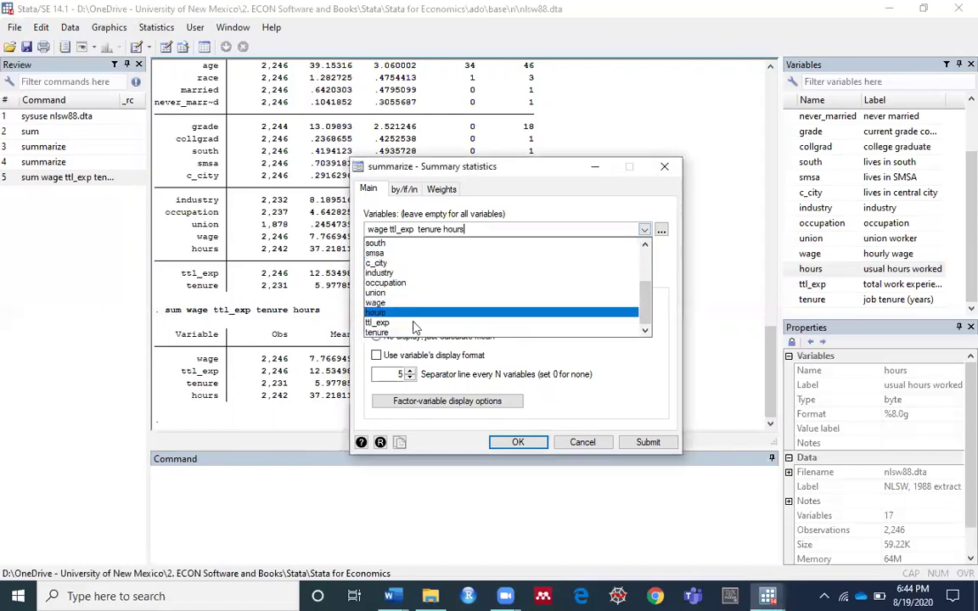
pyautogui.click(647, 445)
pyautogui.click(647, 444)
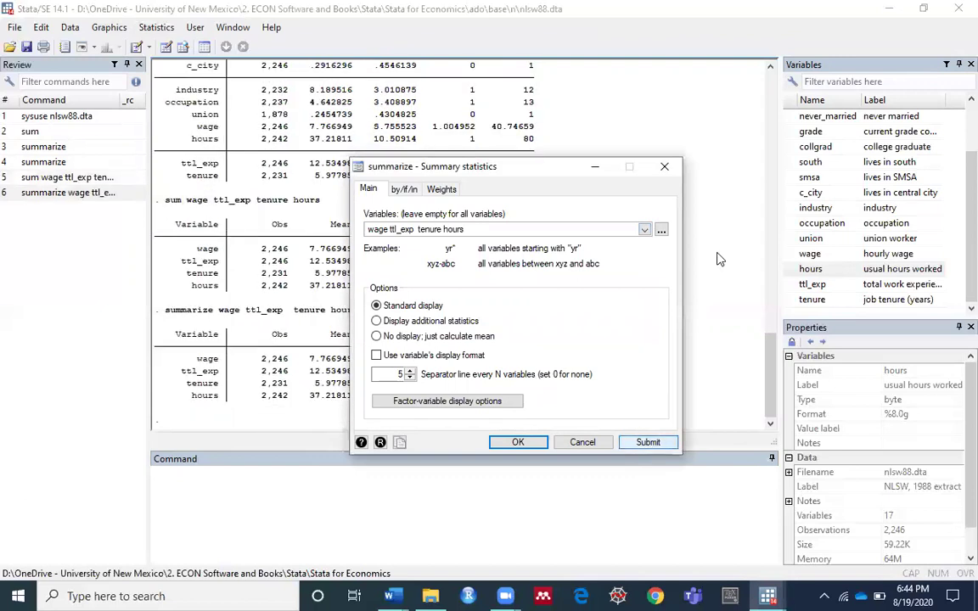
# - Close the summarize – Summary statistics dialog
pyautogui.click(665, 166)
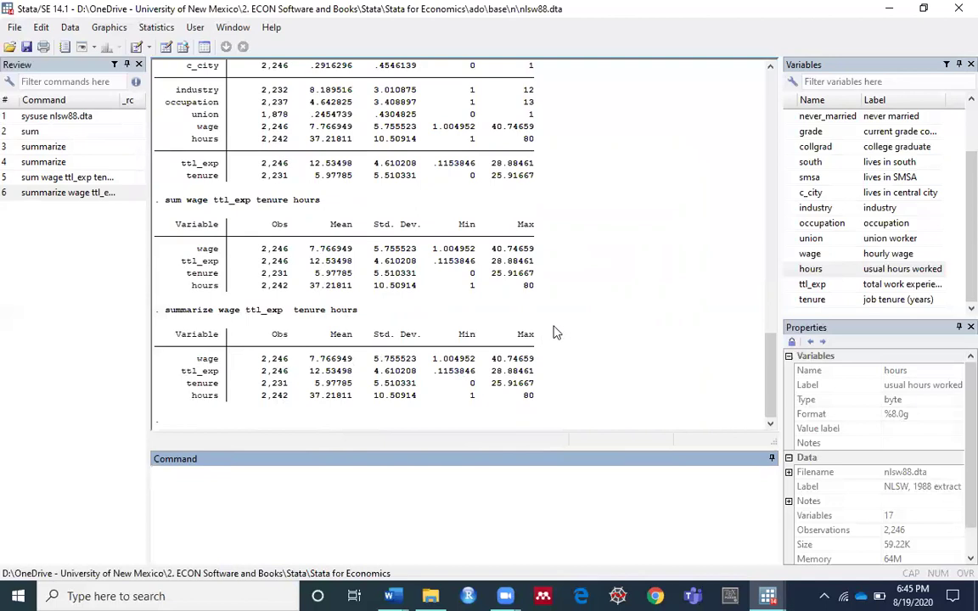
# - Recall summarize wage ttl_exp tenure hours and run it with if married==0
pyautogui.click(78, 194)
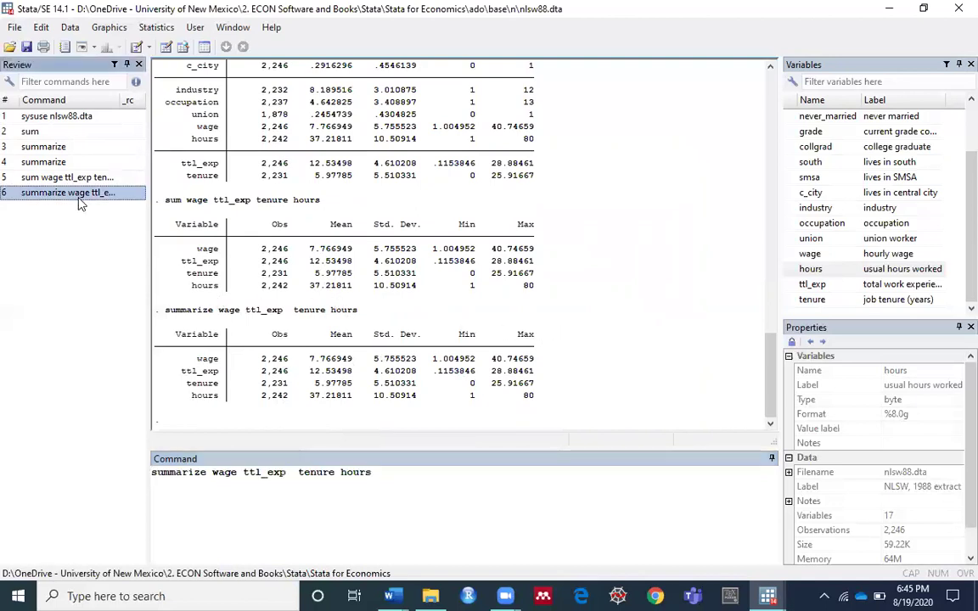
pyautogui.click(381, 477)
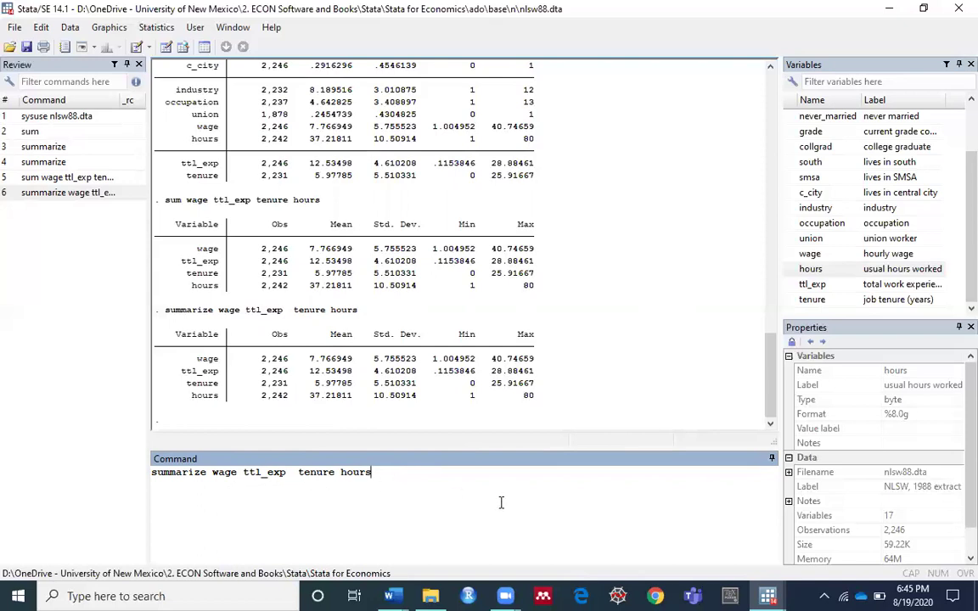
pyautogui.write('if married==0')
pyautogui.press('Return')
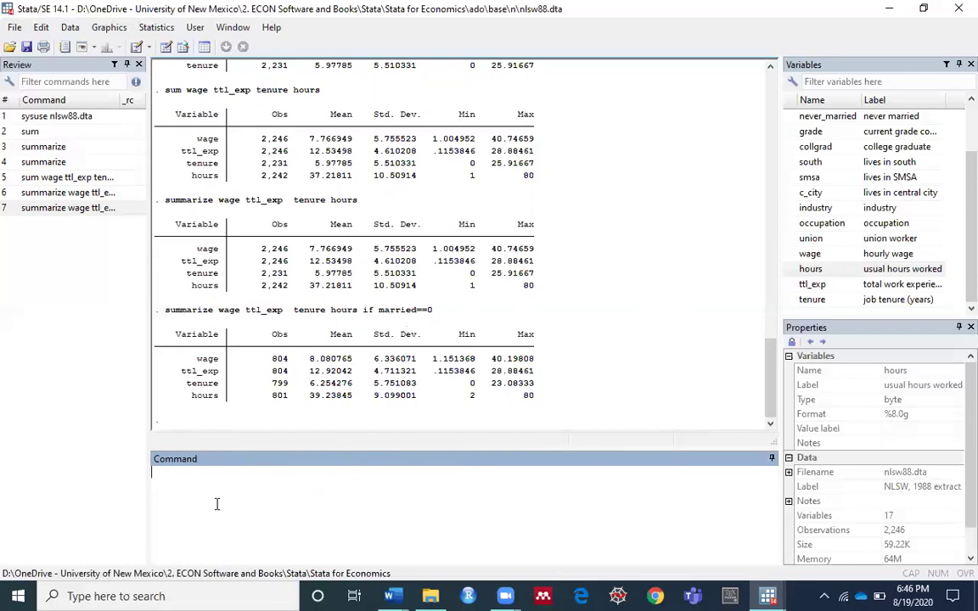
# - Recall the married==0 summary and change its condition to if married==1
pyautogui.click(85, 207)
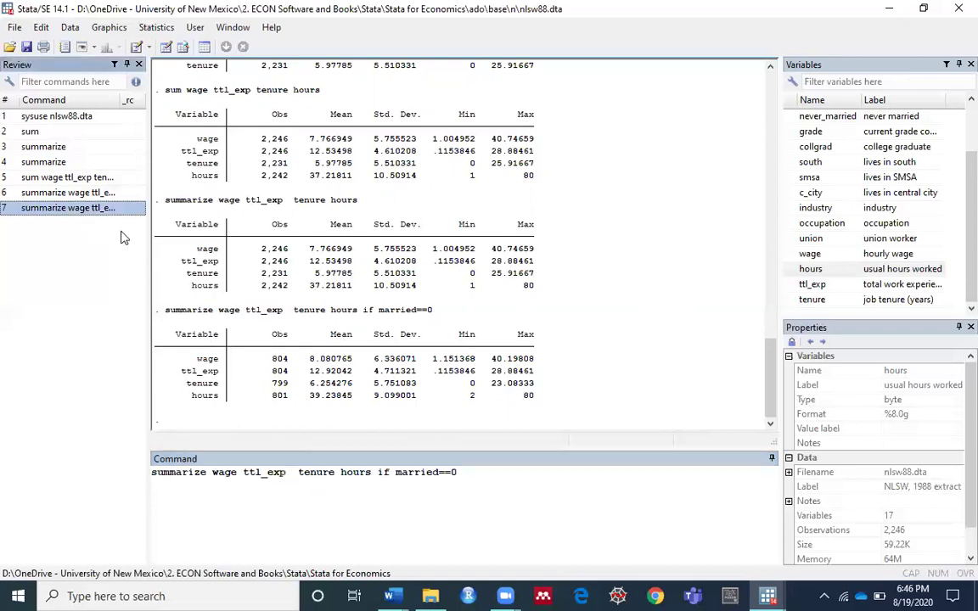
pyautogui.click(487, 529)
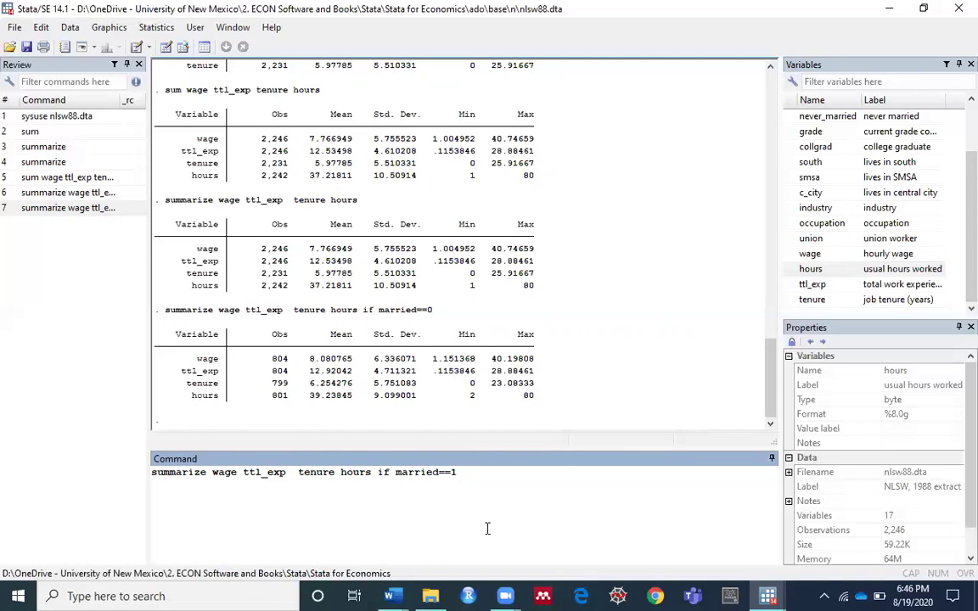
pyautogui.press('Return')
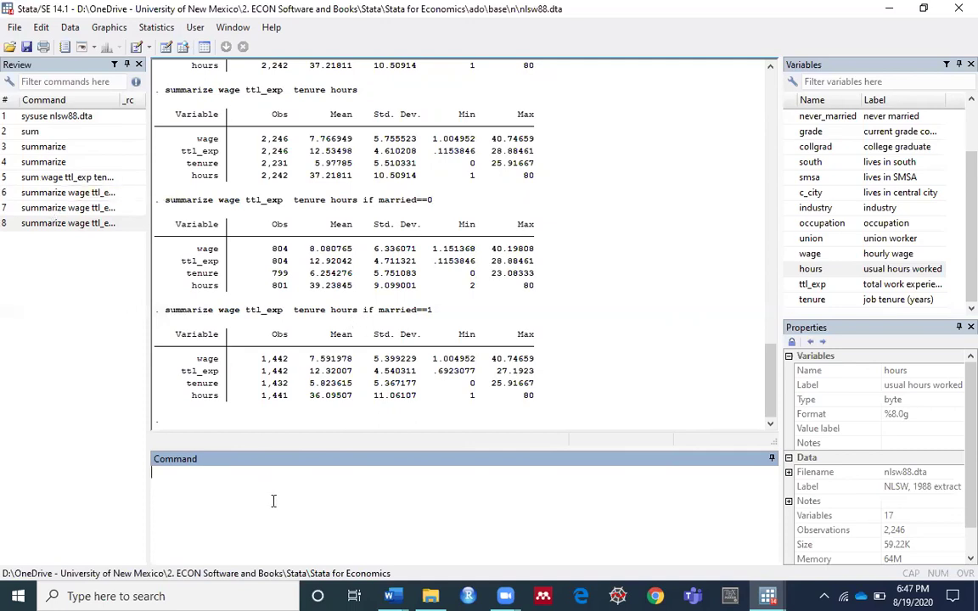
# - Run tab married to show 804 single and 1,442 married women
pyautogui.write('tab')
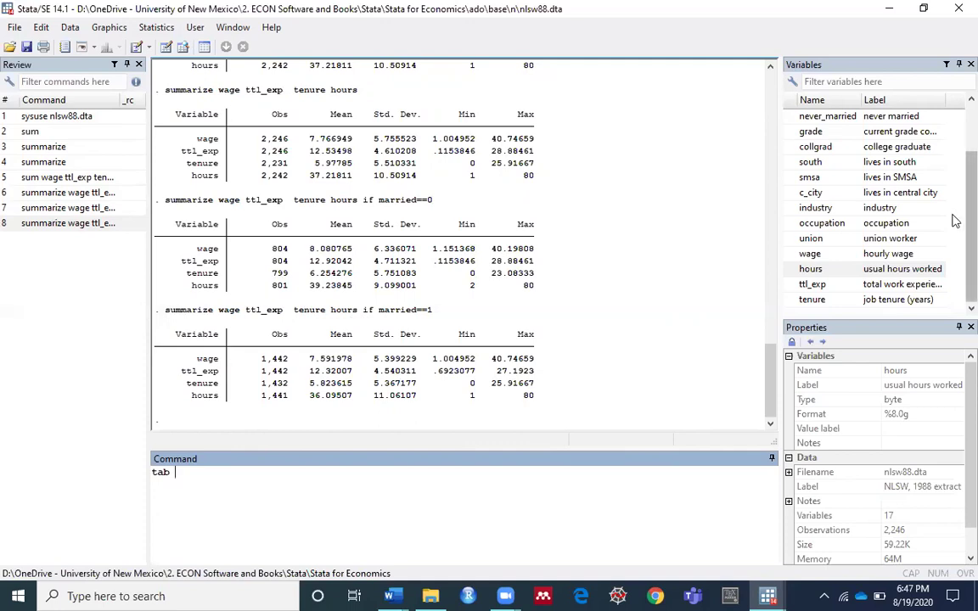
pyautogui.scroll(2, 811, 169)
pyautogui.doubleClick(812, 162)
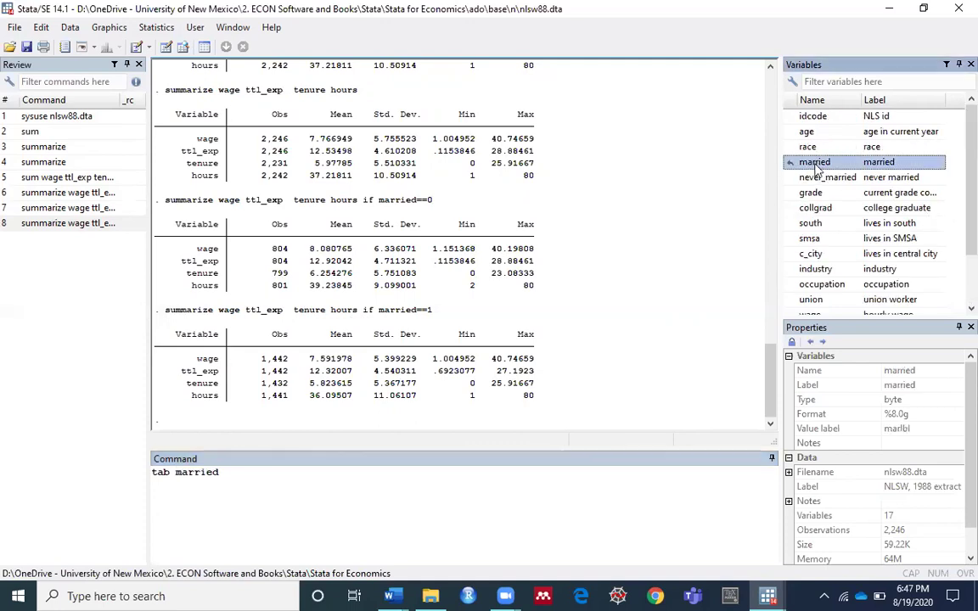
pyautogui.press('Return')
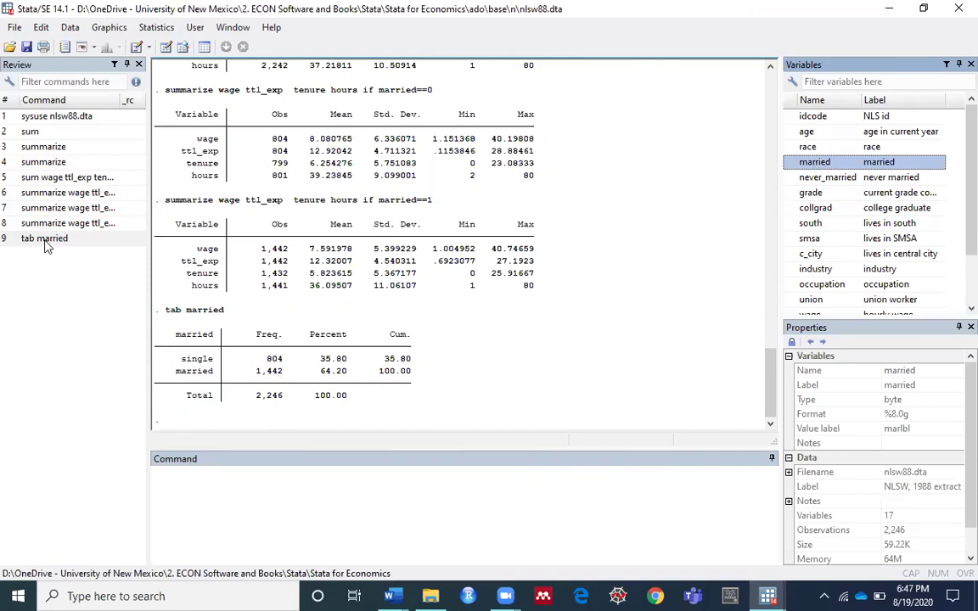
pyautogui.scroll(2, 389, 202)
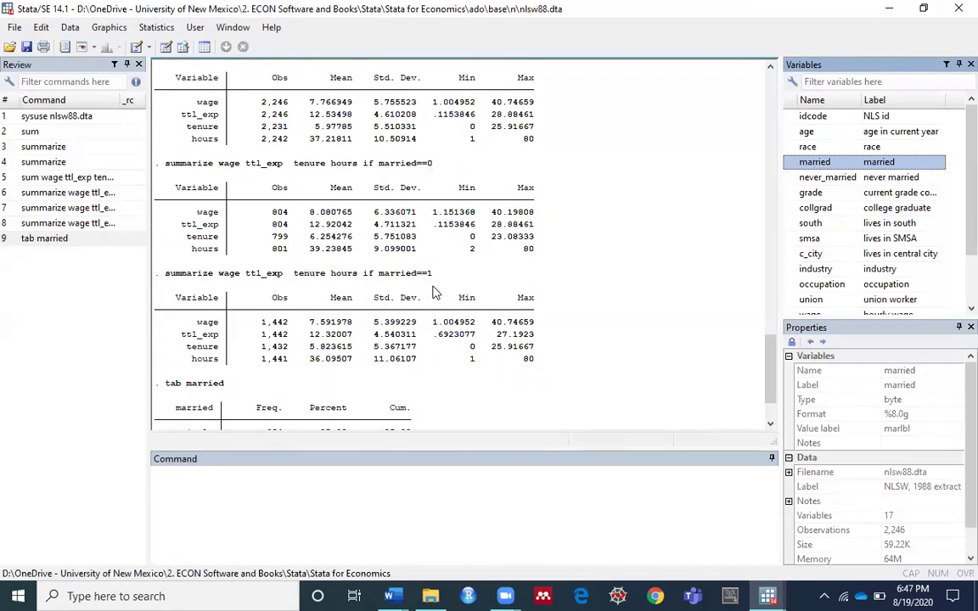
# - Run tab married, nol to show 0/1 codes, then open help sum
pyautogui.click(38, 238)
pyautogui.click(313, 522)
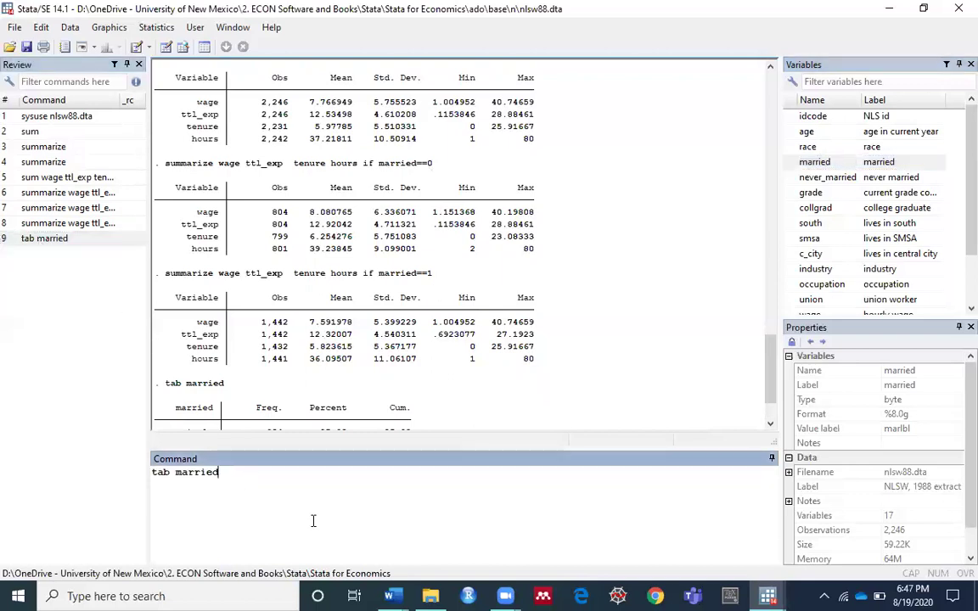
pyautogui.write(', nol')
pyautogui.press('Return')
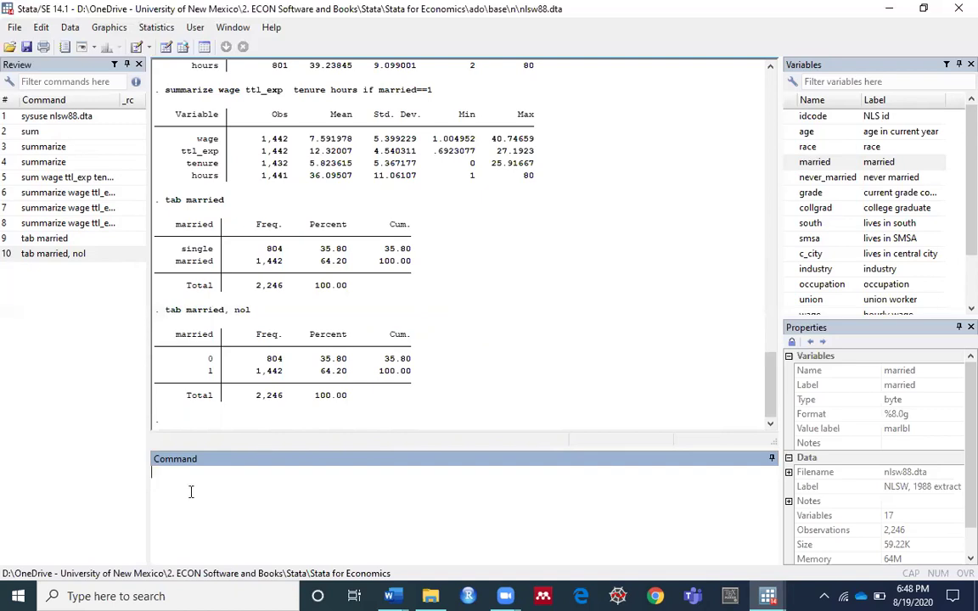
pyautogui.write('help sum')
# - Run 'help sum', open the summarize entry and scroll through it, then close the Viewer
pyautogui.press('Return')
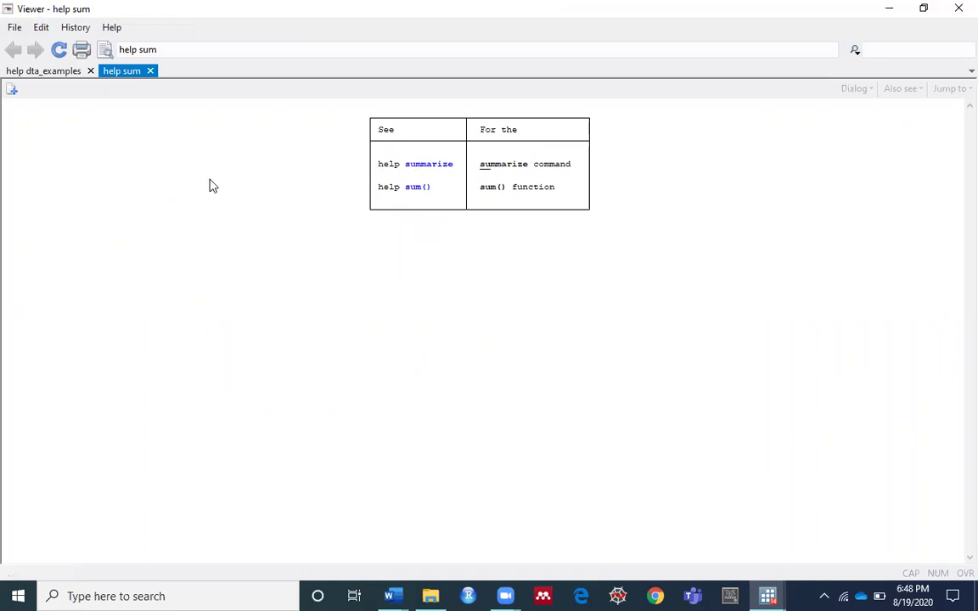
pyautogui.click(439, 166)
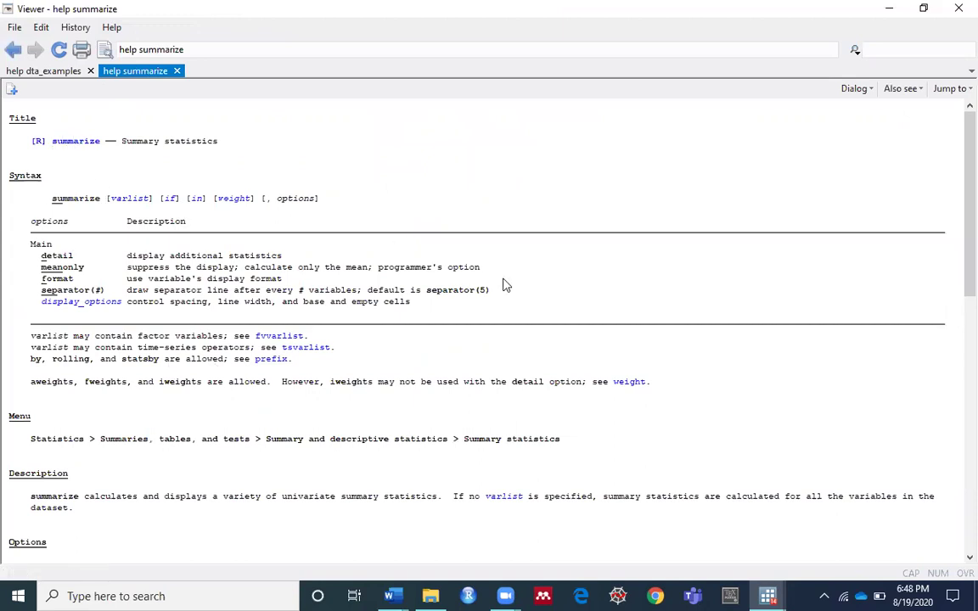
pyautogui.scroll(-18, 502, 285)
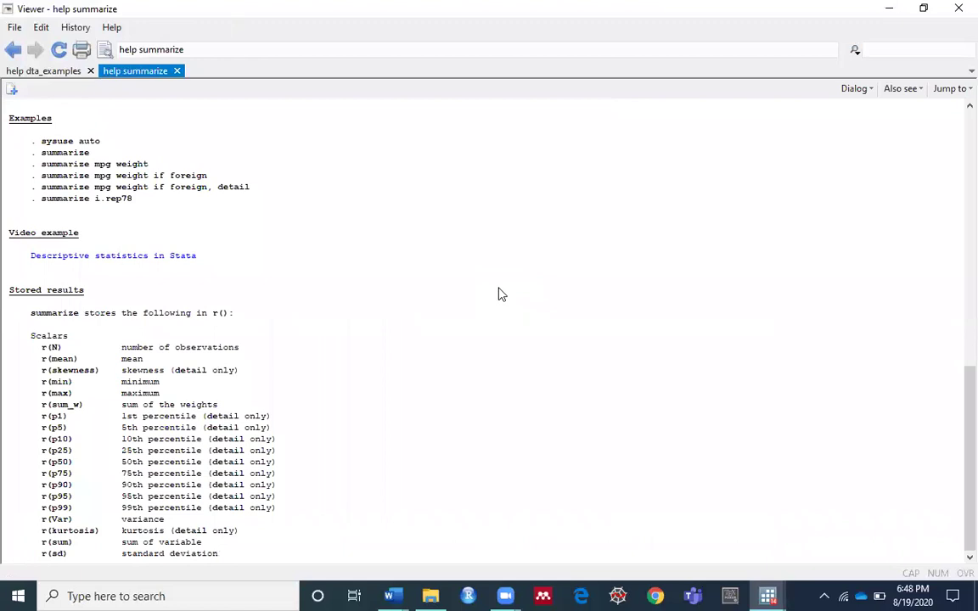
pyautogui.scroll(4, 498, 295)
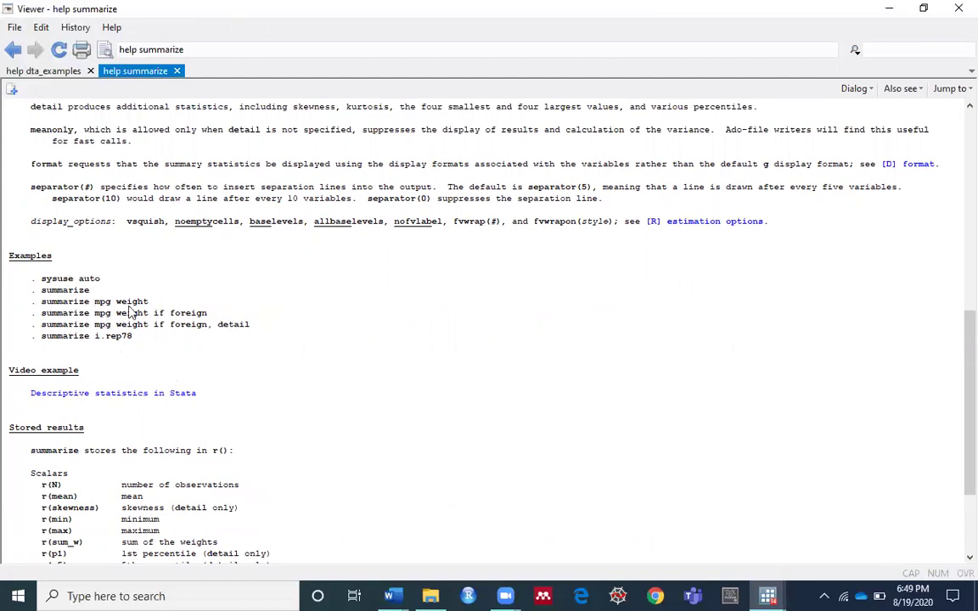
pyautogui.scroll(3, 818, 409)
pyautogui.scroll(5, 818, 409)
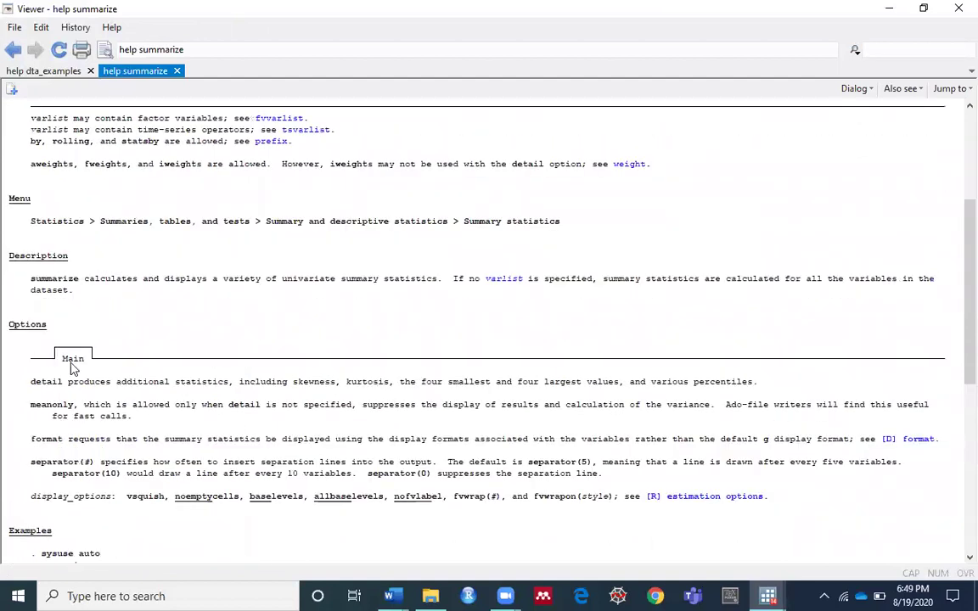
pyautogui.scroll(6, 61, 291)
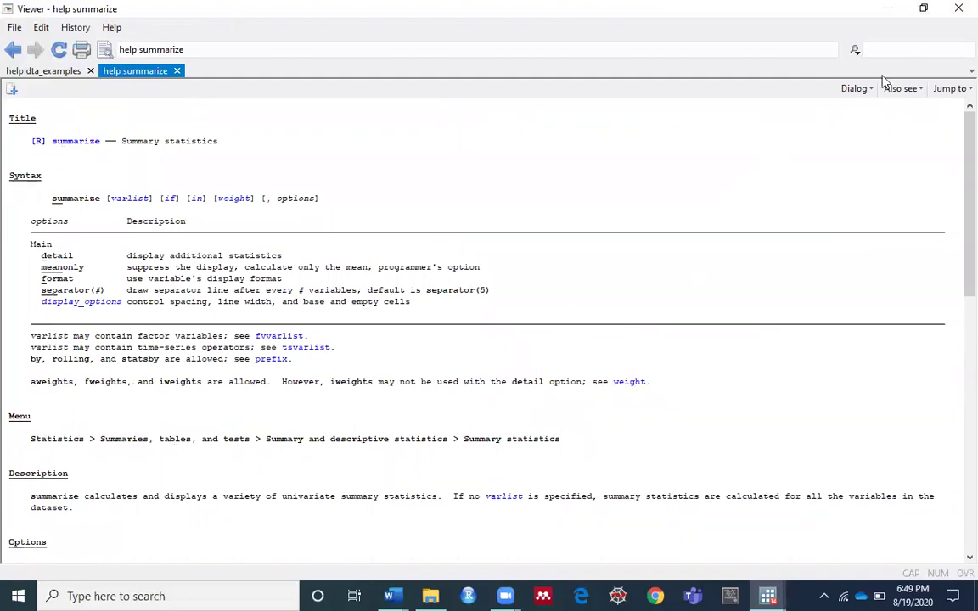
pyautogui.click(959, 8)
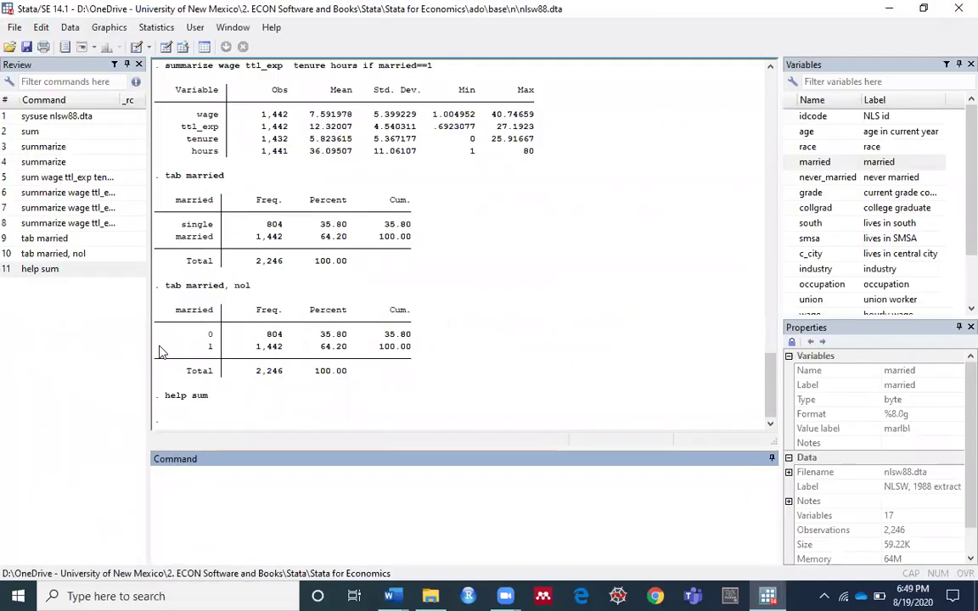